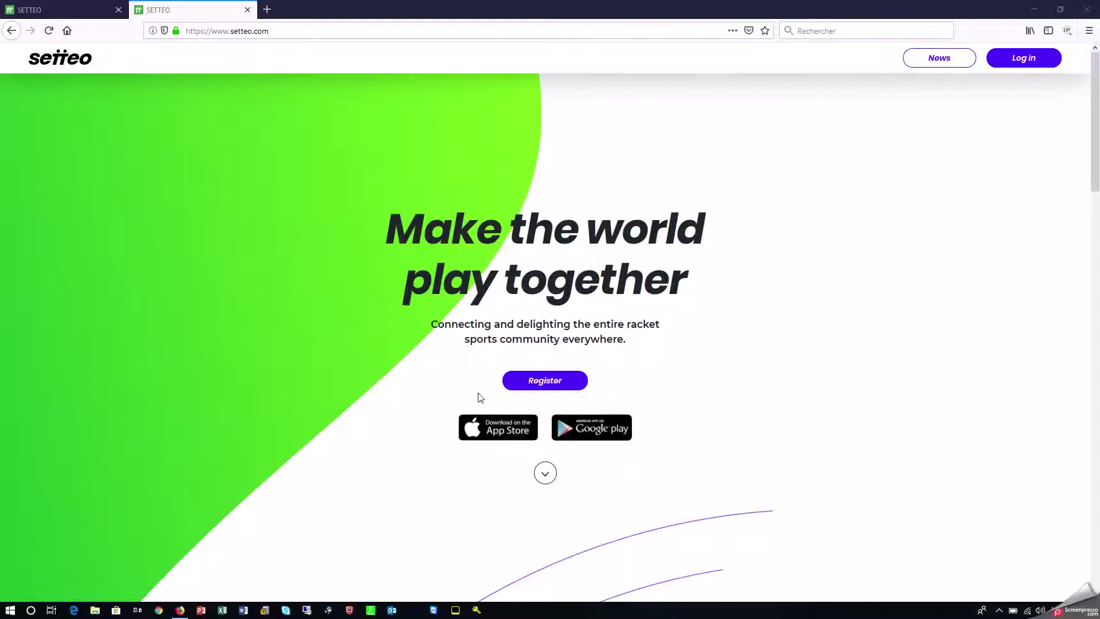
# Open the Register form from the Setteo home page.
pyautogui.click(526, 382)
# Enter the member's first and last name, birth date 02/02/1972 and Male gender, then continue.
pyautogui.click(326, 237)
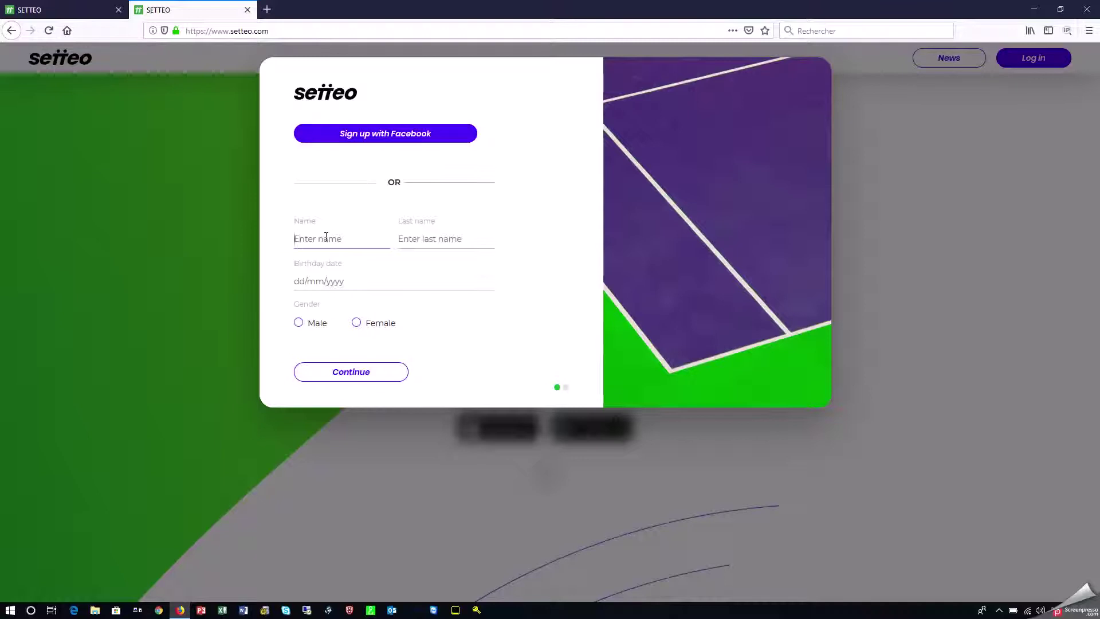
pyautogui.press('Tab')
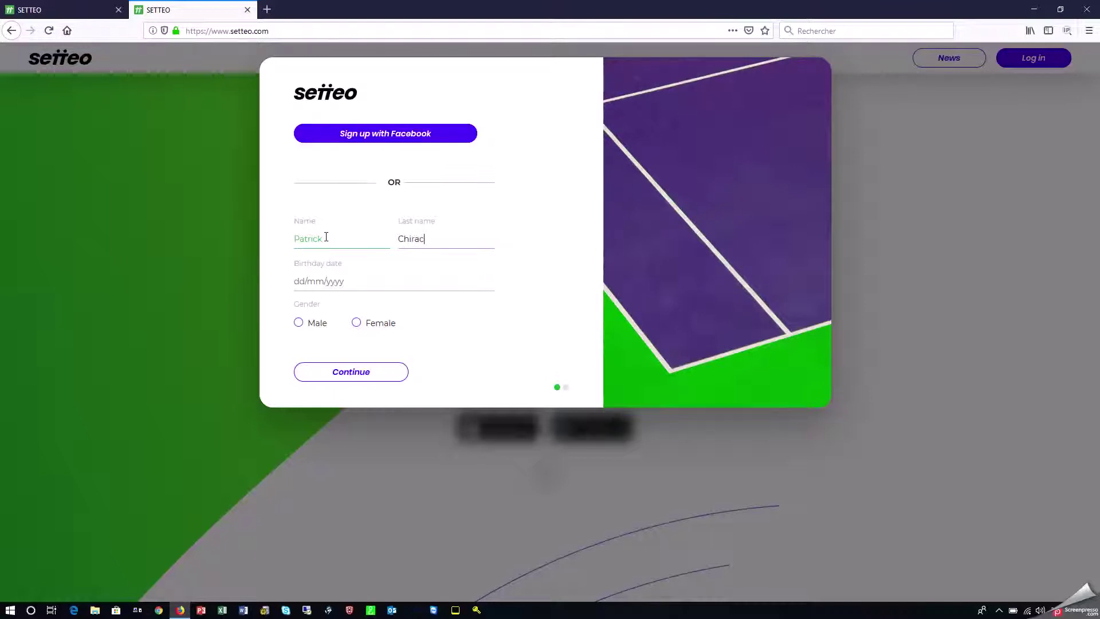
pyautogui.press('Tab')
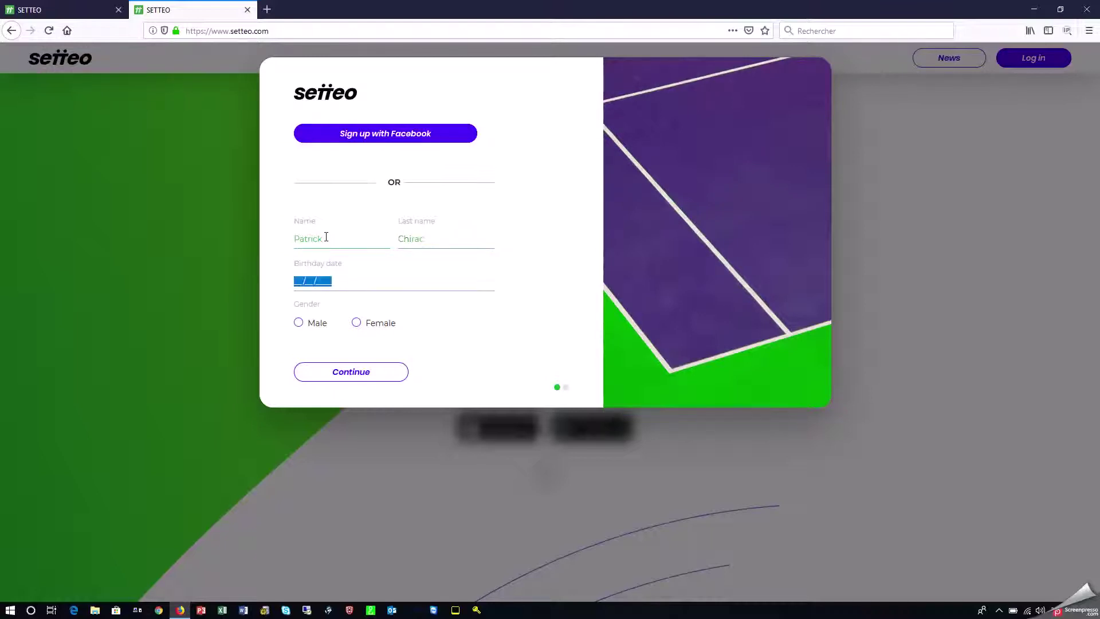
pyautogui.write('02/02/1972')
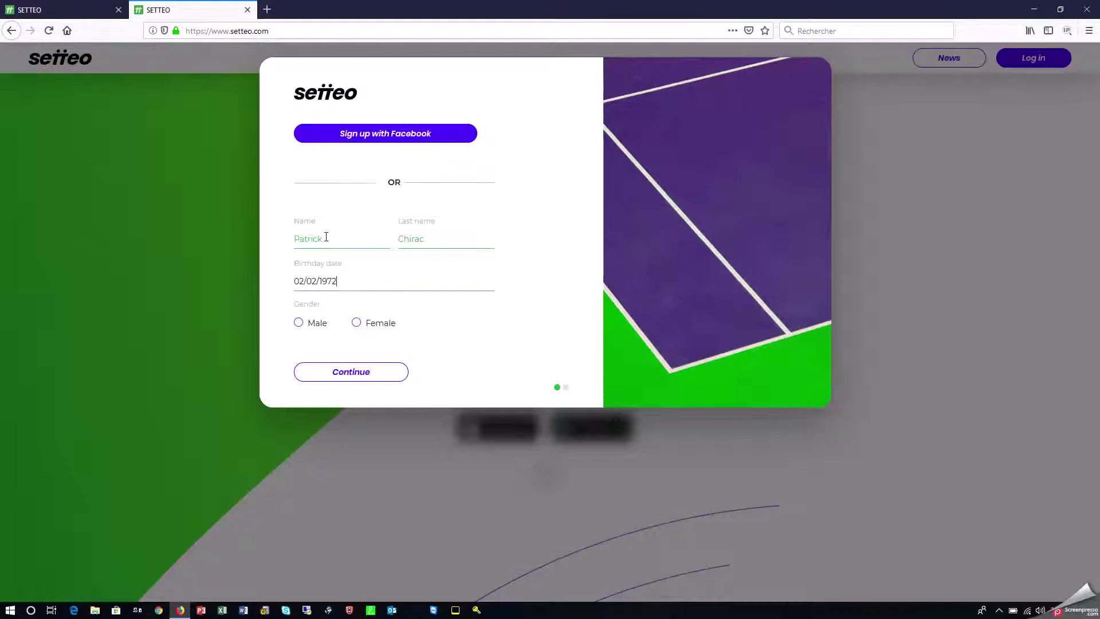
pyautogui.click(299, 323)
pyautogui.click(339, 373)
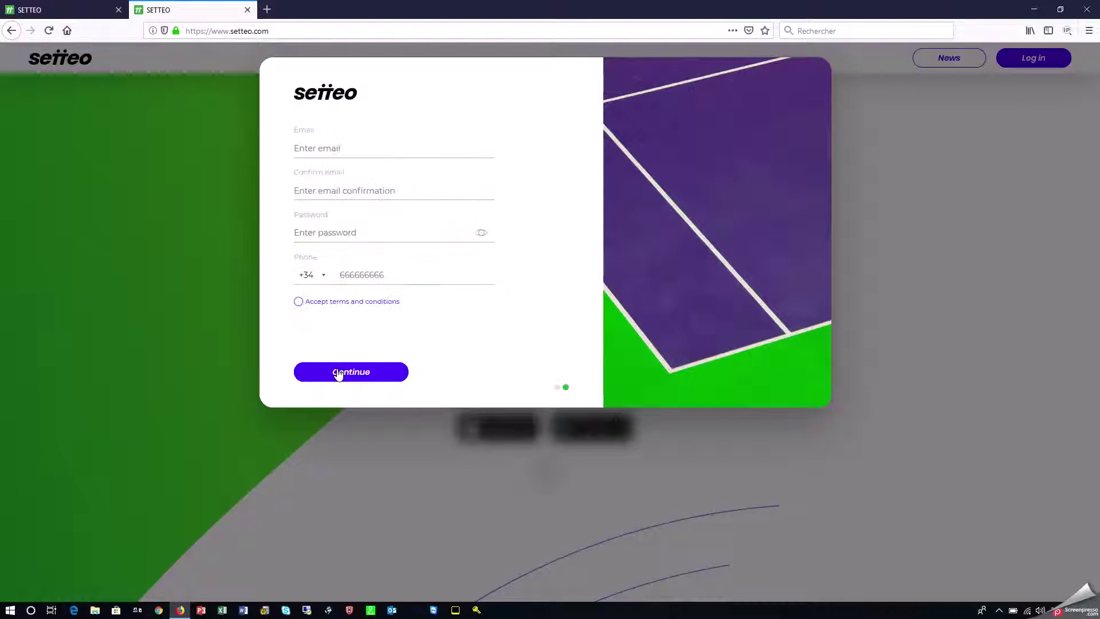
# Enter the e-mail address, paste it into Confirm email, and type the account password.
pyautogui.click(309, 153)
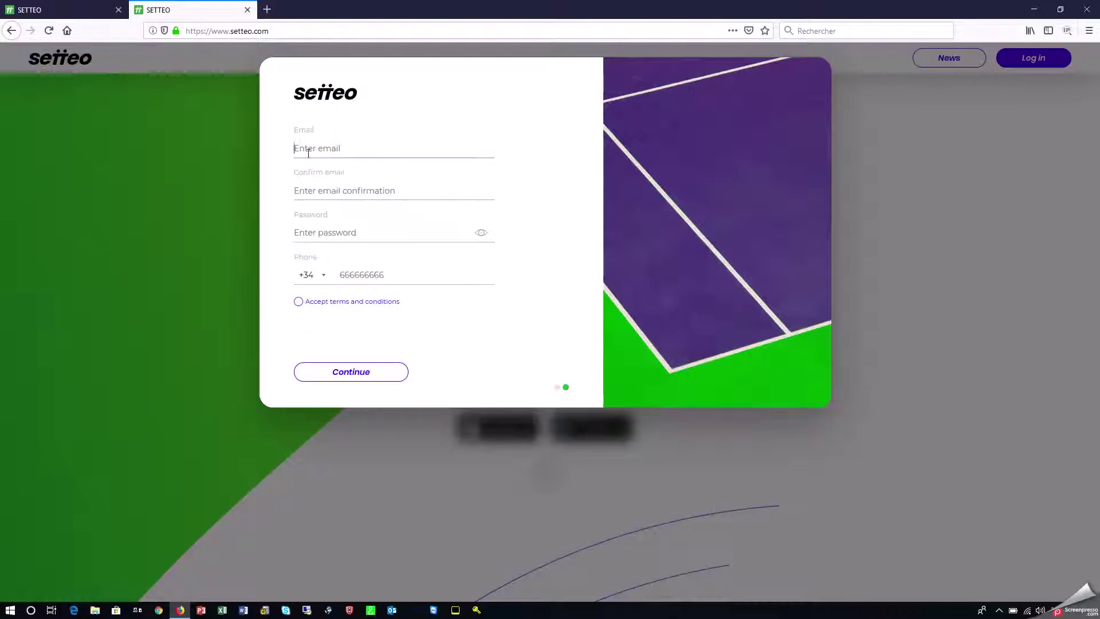
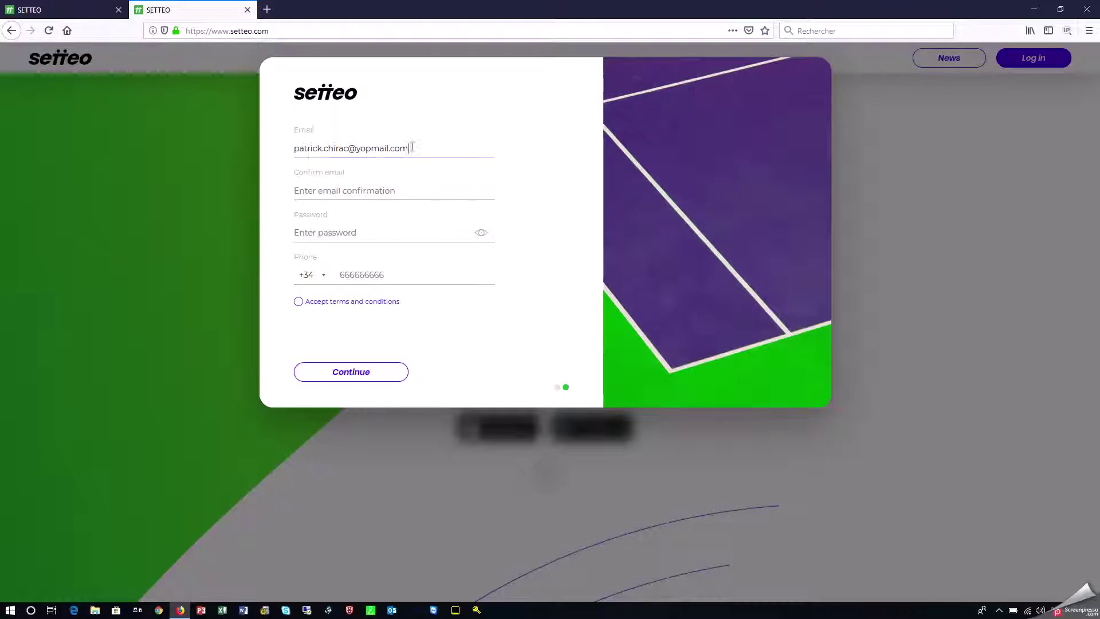
pyautogui.moveTo(413, 148); pyautogui.dragTo(287, 157)
pyautogui.hotkey('ctrl', 'c')
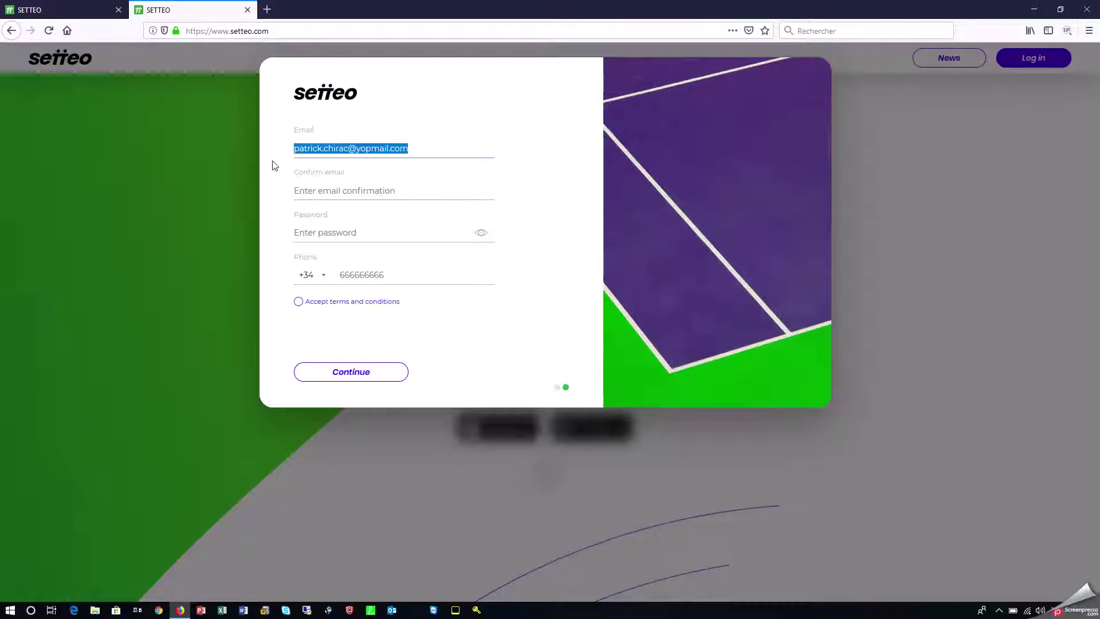
pyautogui.click(306, 184)
pyautogui.hotkey('ctrl', 'v')
pyautogui.click(308, 229)
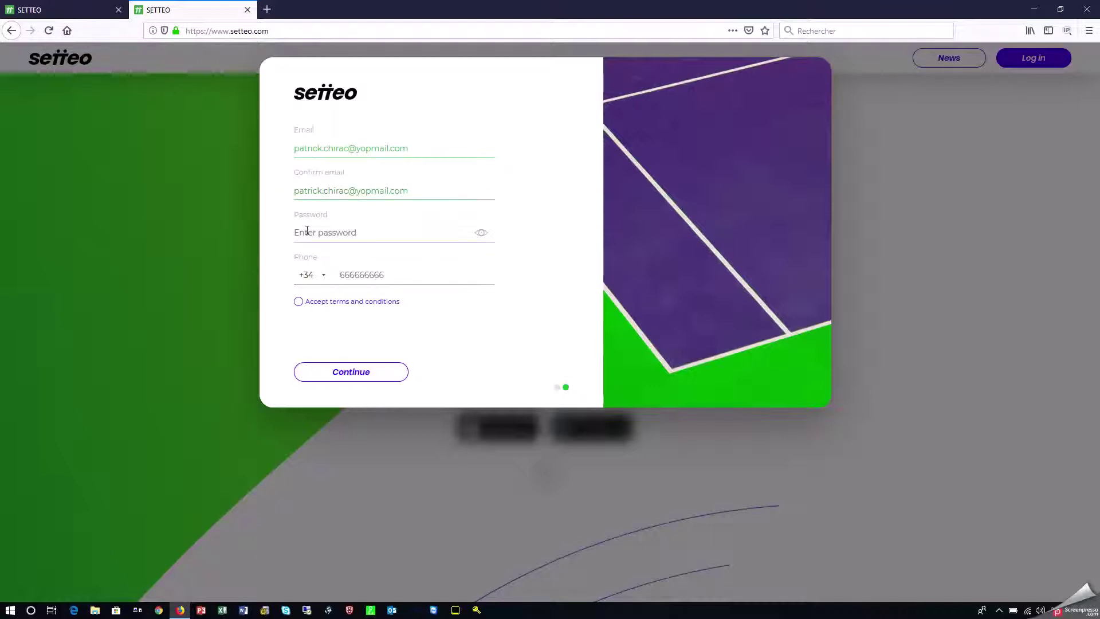
pyautogui.write('123456')
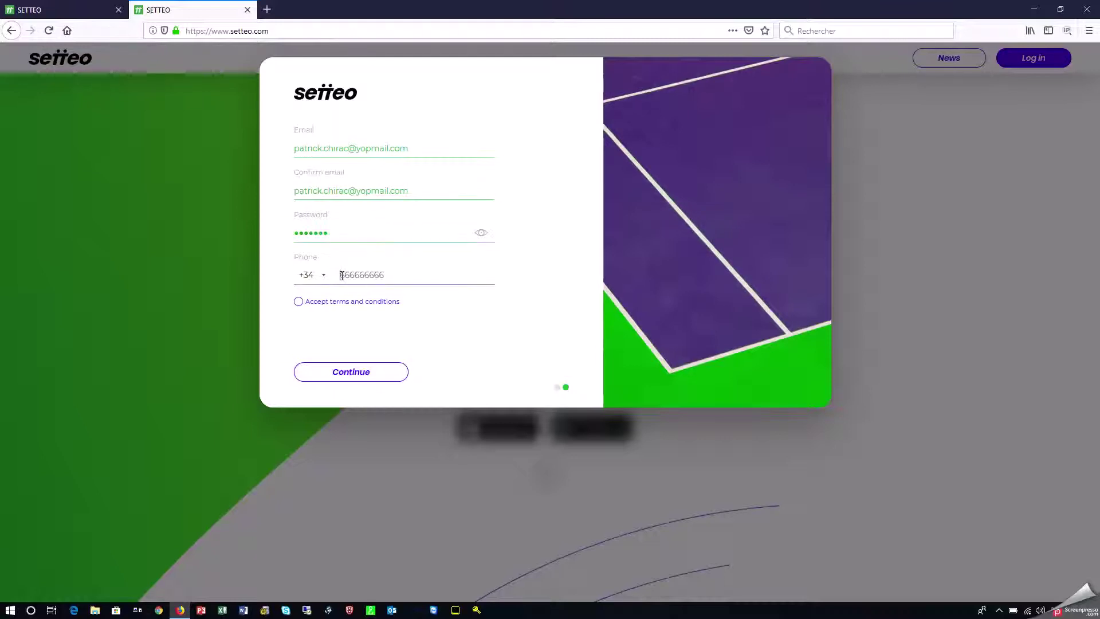
# Change the phone country code from +34 to Belgium's +32.
pyautogui.click(323, 281)
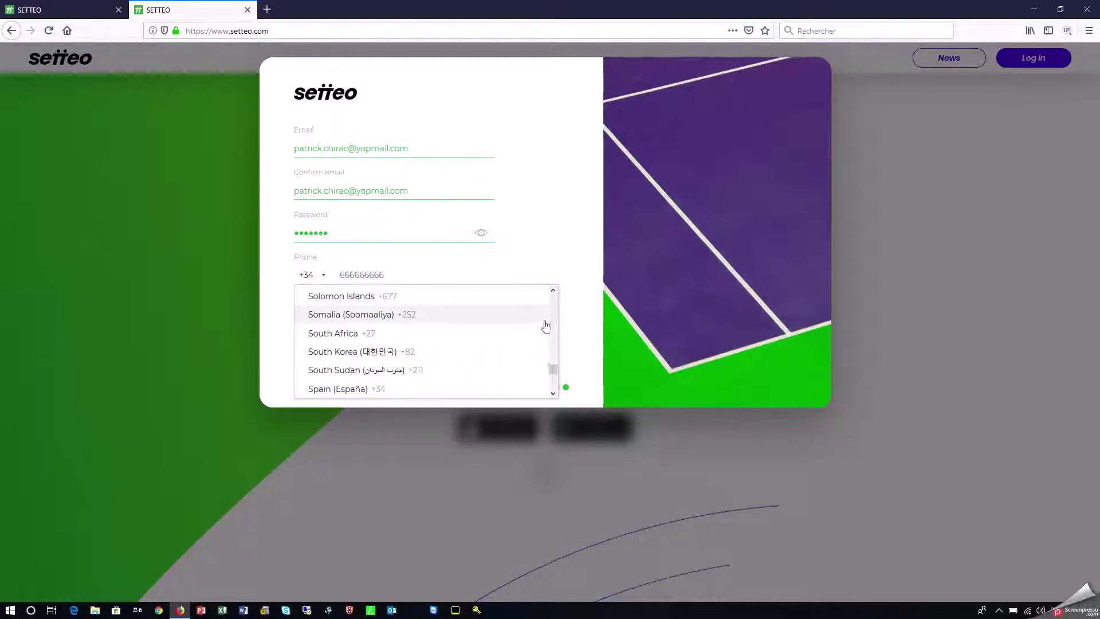
pyautogui.scroll(15, 552, 315)
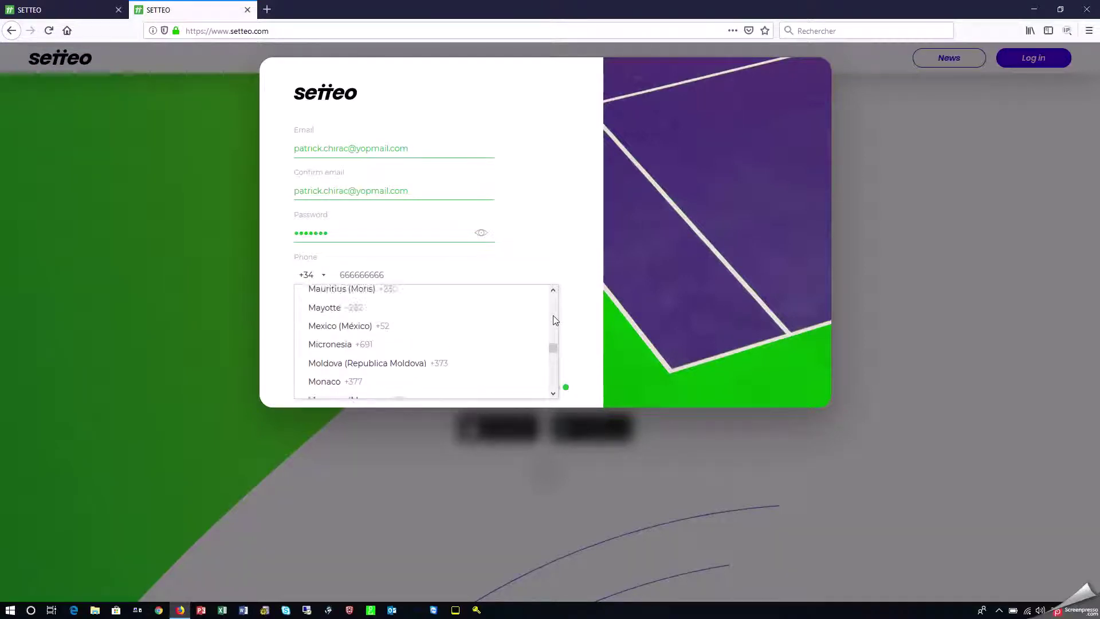
pyautogui.scroll(20, 555, 320)
pyautogui.scroll(6, 554, 321)
pyautogui.click(554, 291)
pyautogui.scroll(13, 555, 294)
pyautogui.scroll(12, 555, 291)
pyautogui.scroll(7, 554, 291)
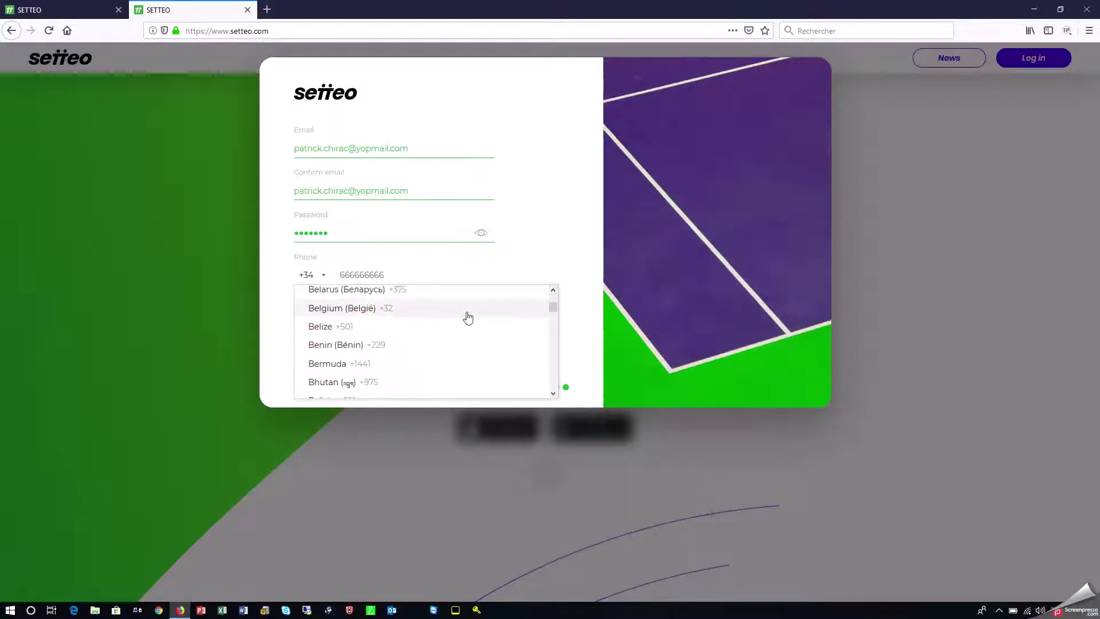
pyautogui.click(433, 313)
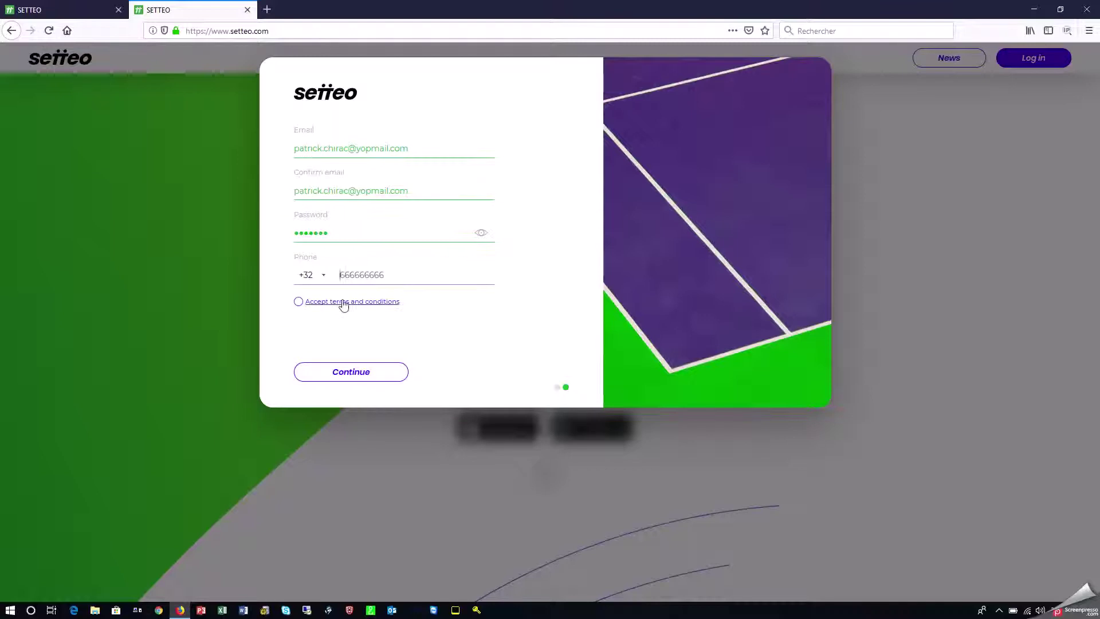
# Accept the terms and conditions, enter the phone number, and continue to the sports step.
pyautogui.click(299, 304)
pyautogui.click(349, 377)
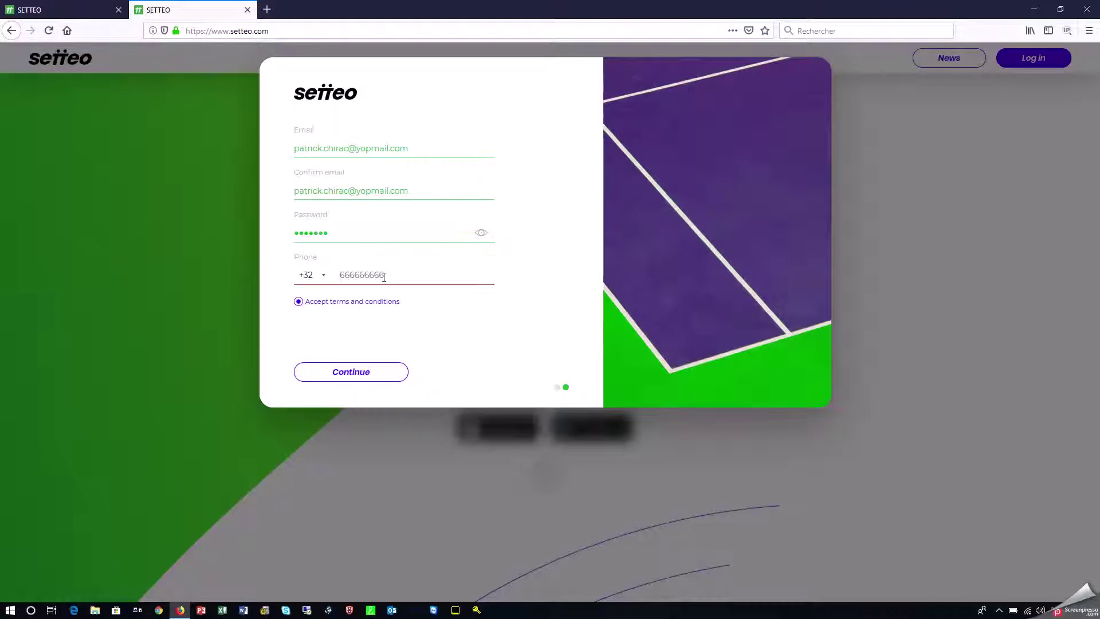
pyautogui.write('020202')
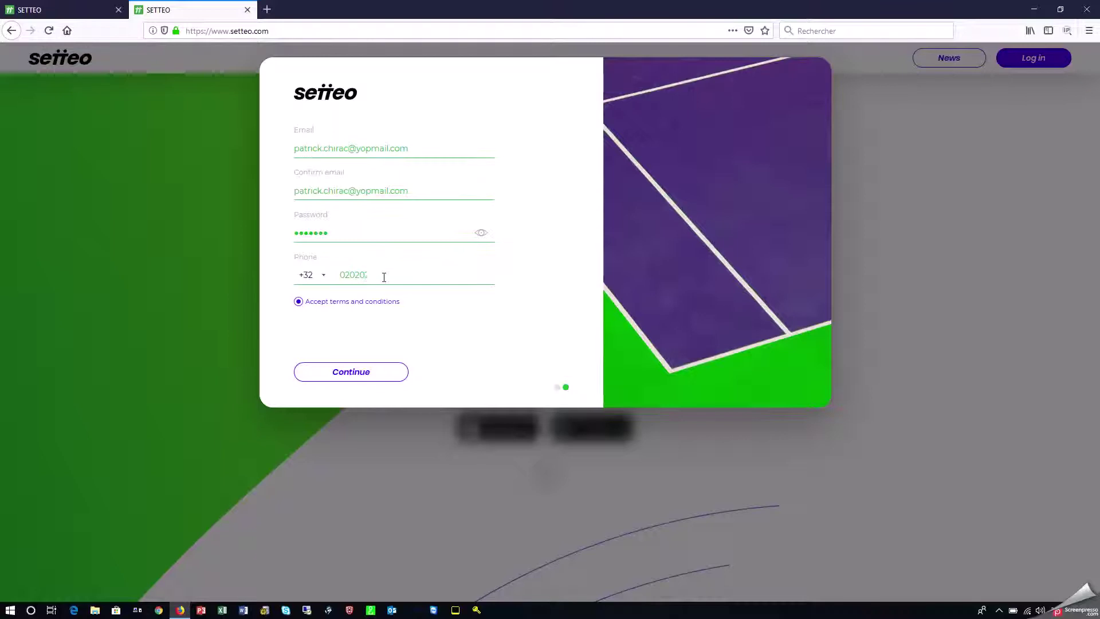
pyautogui.click(357, 373)
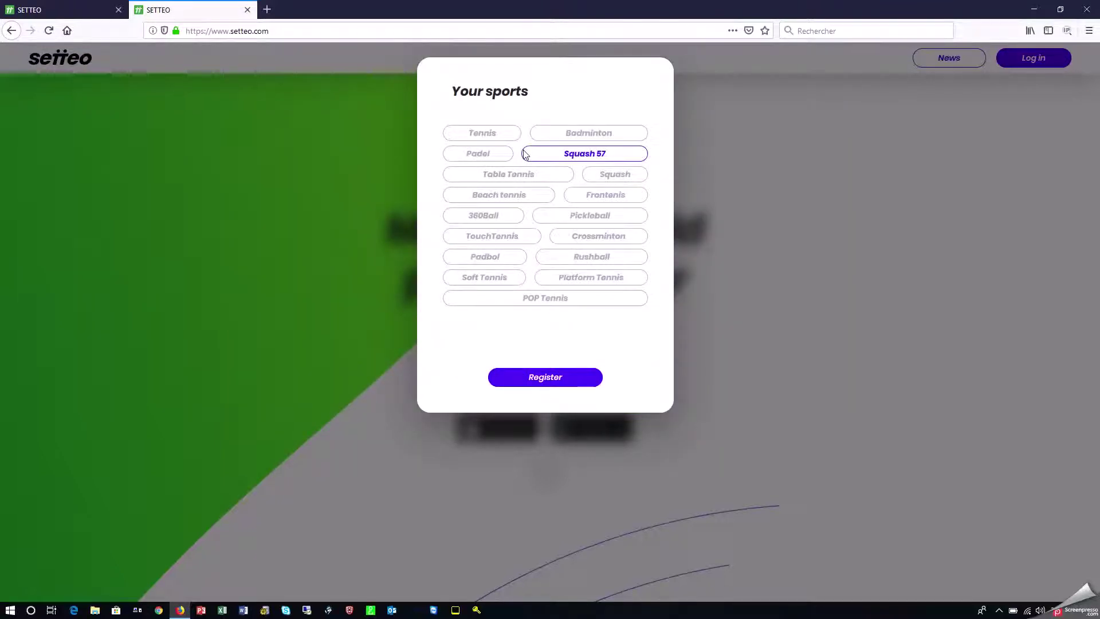
# Choose Padel as the sport, finish registering, and set the country to Belgium.
pyautogui.click(489, 154)
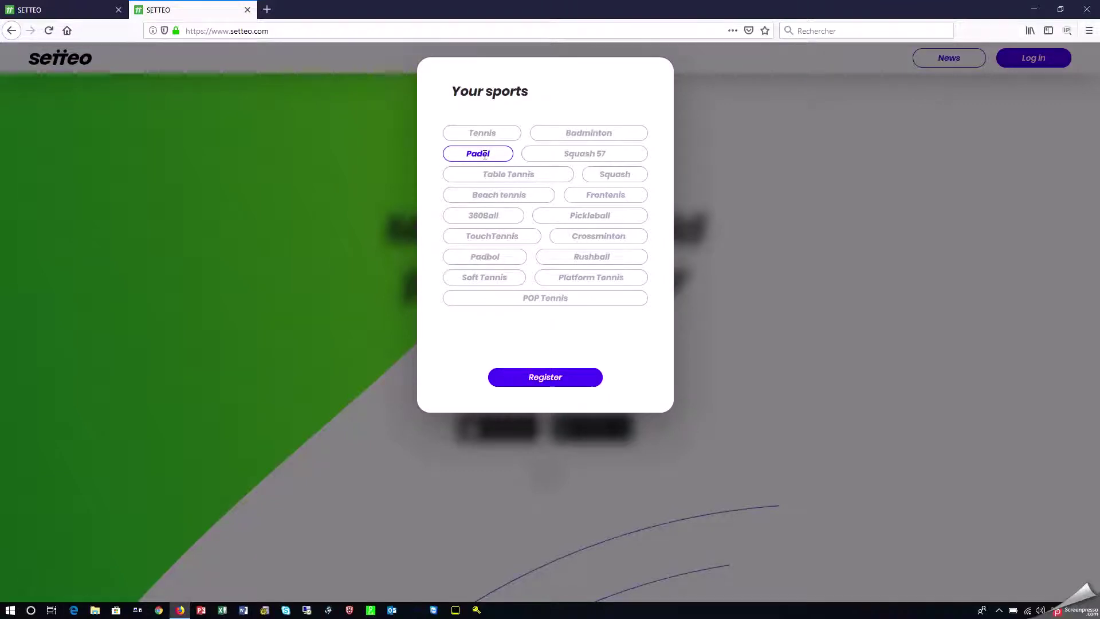
pyautogui.click(555, 378)
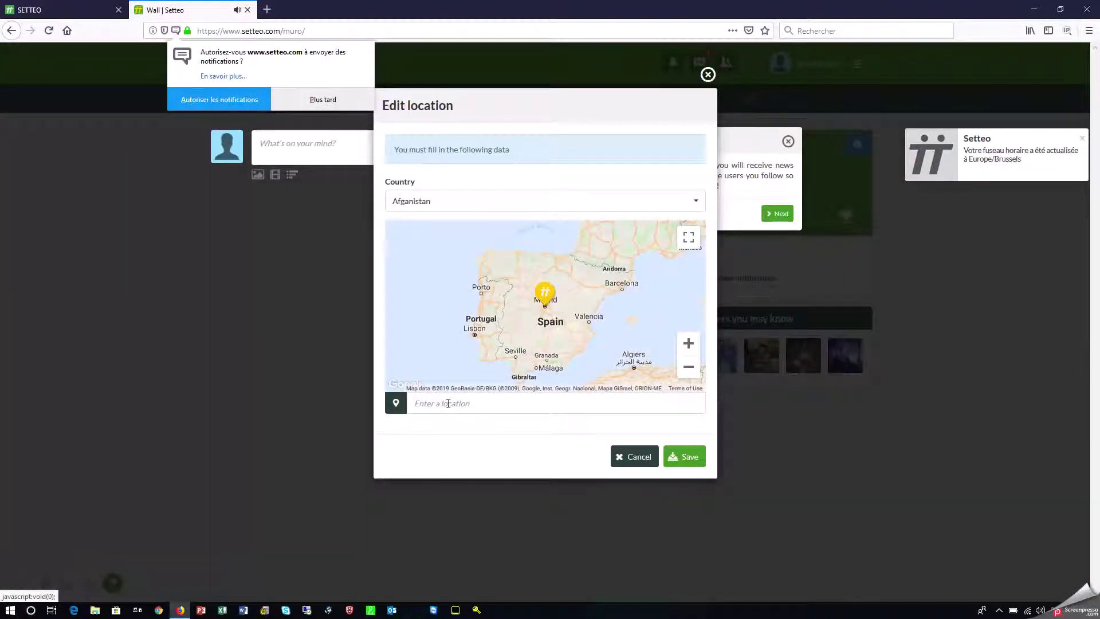
pyautogui.click(453, 211)
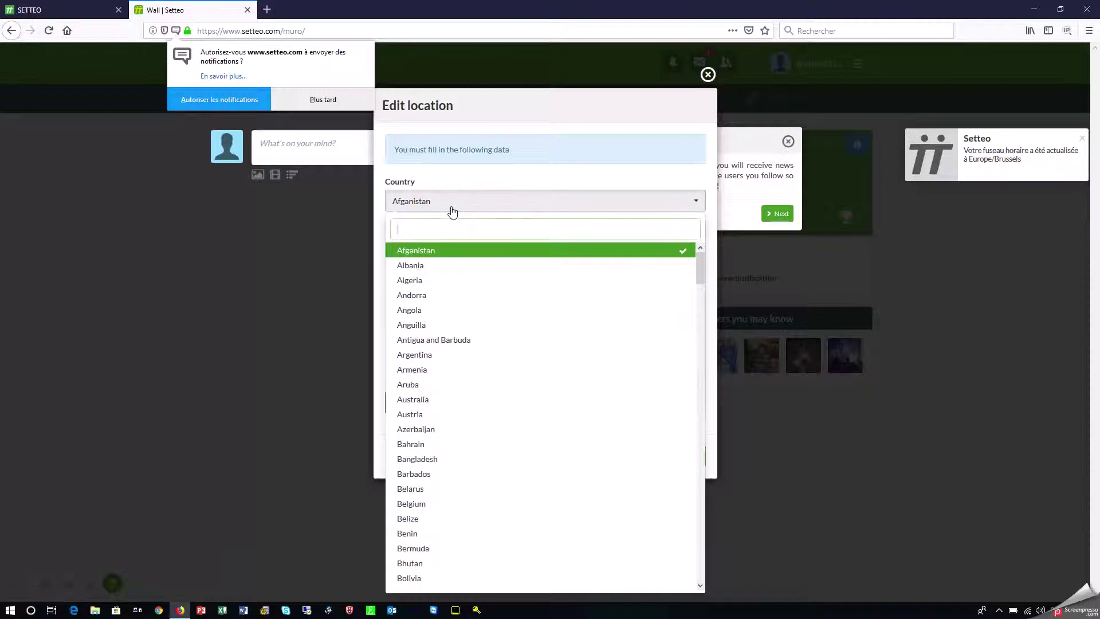
pyautogui.click(418, 505)
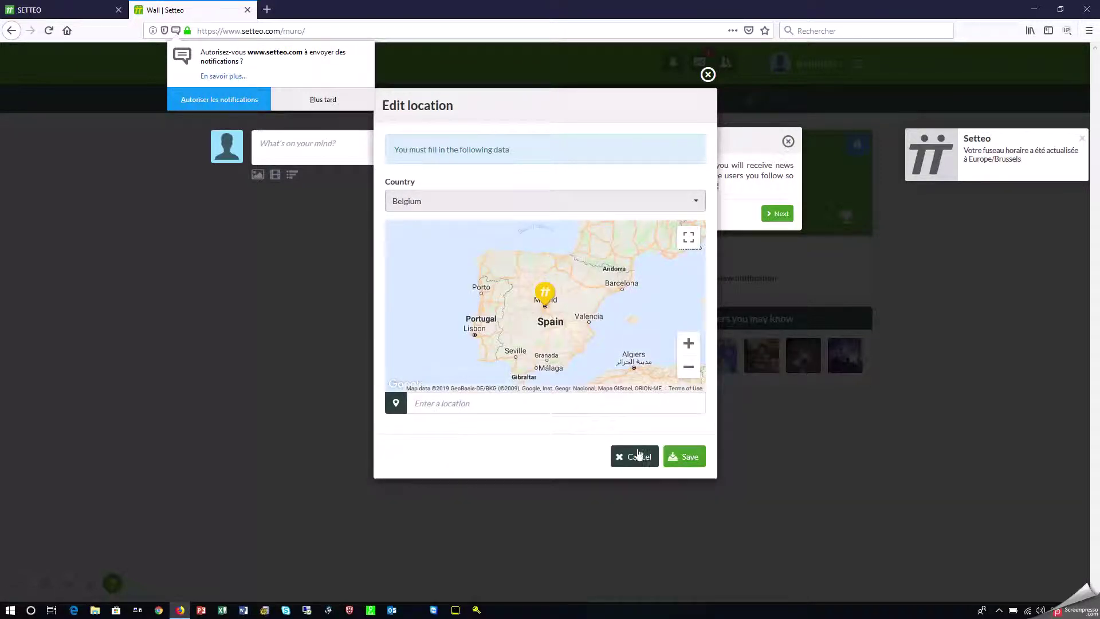
# Set the home location to Tournai, Belgium and save it.
pyautogui.click(450, 403)
pyautogui.write('T')
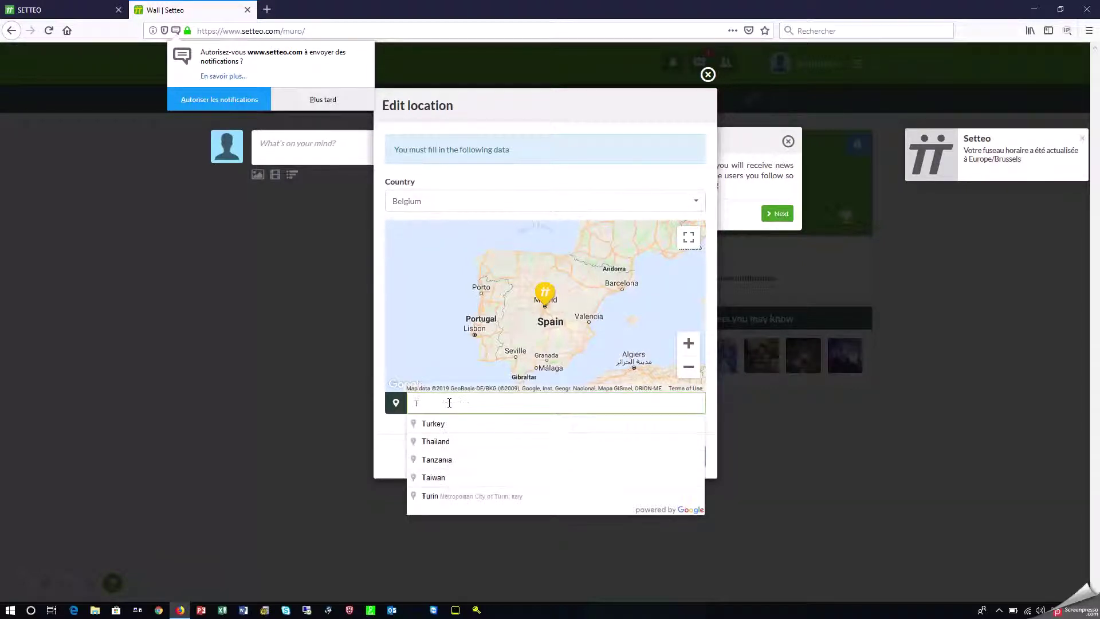
pyautogui.write('ournai')
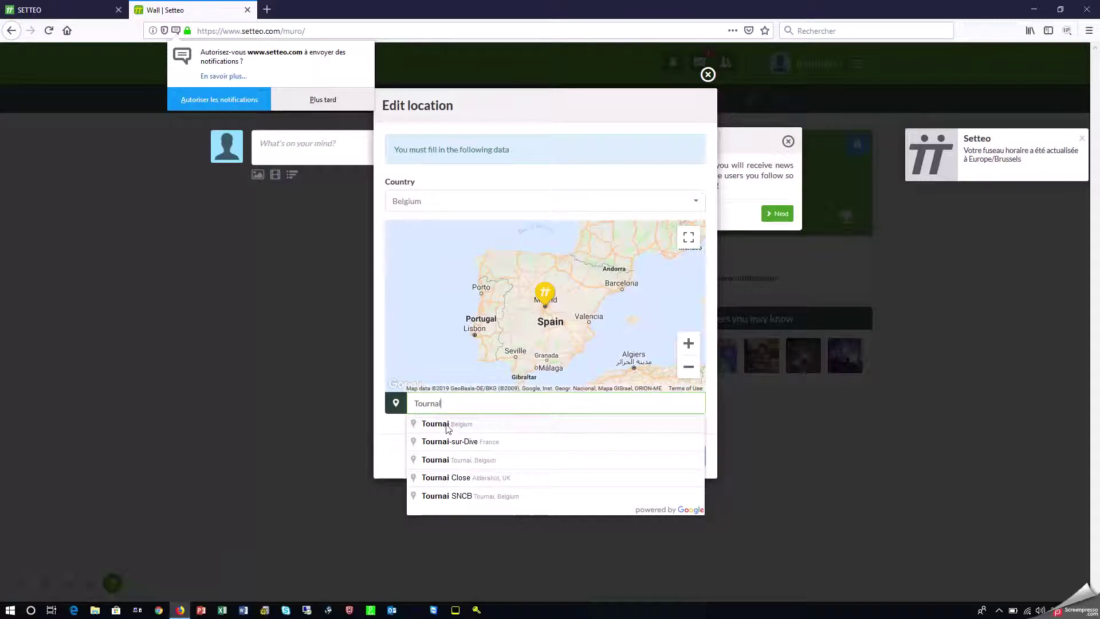
pyautogui.click(447, 424)
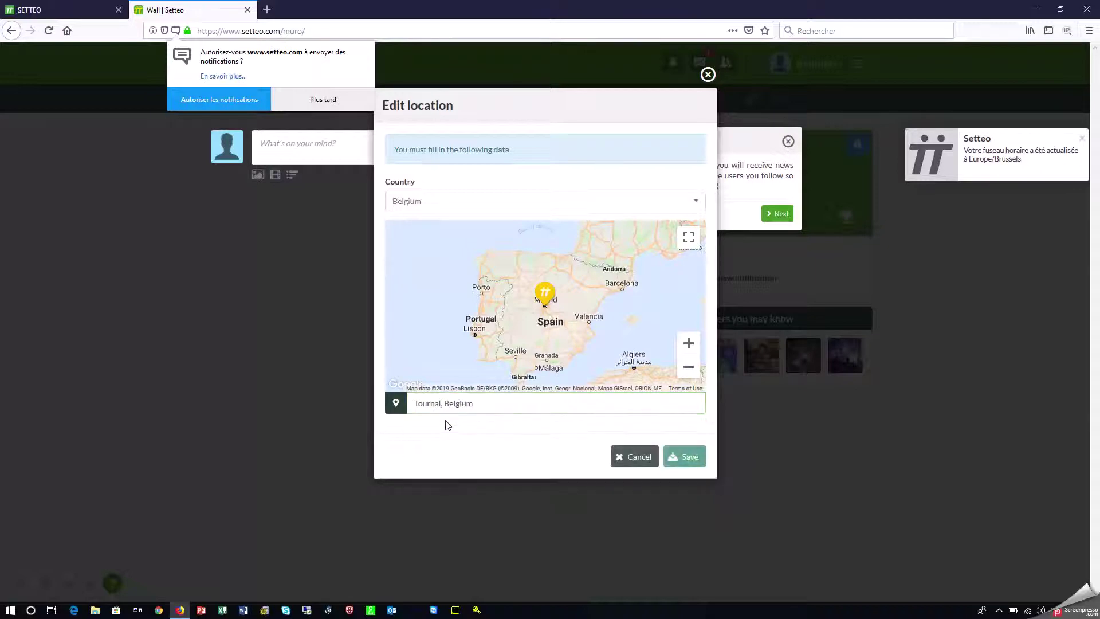
pyautogui.click(693, 461)
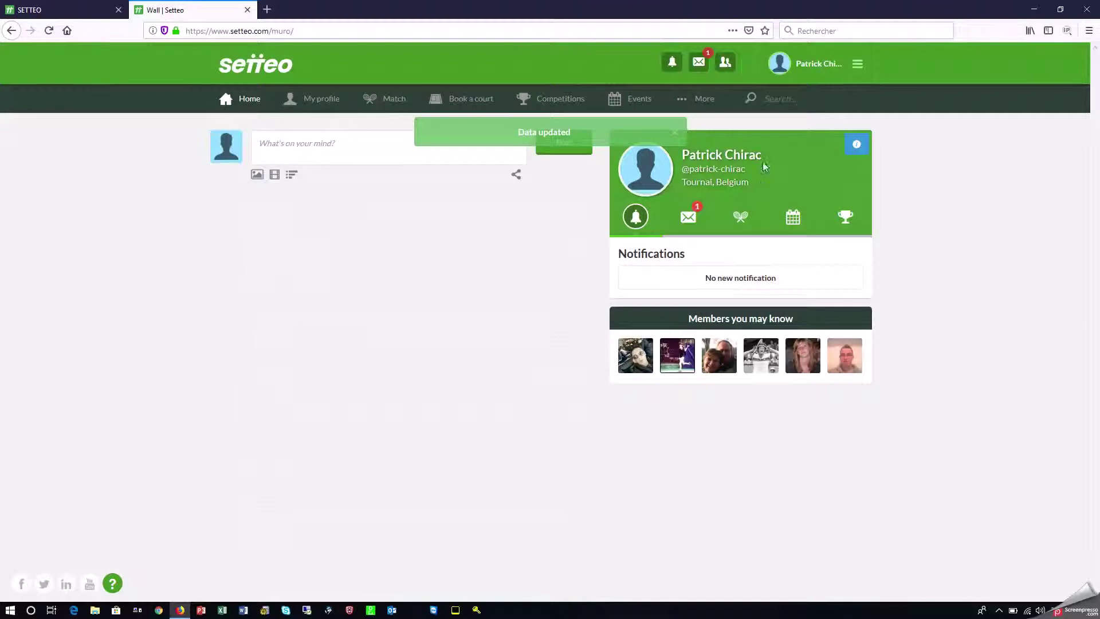
# Under Edit my profile, set Default language to Français and save.
pyautogui.click(826, 71)
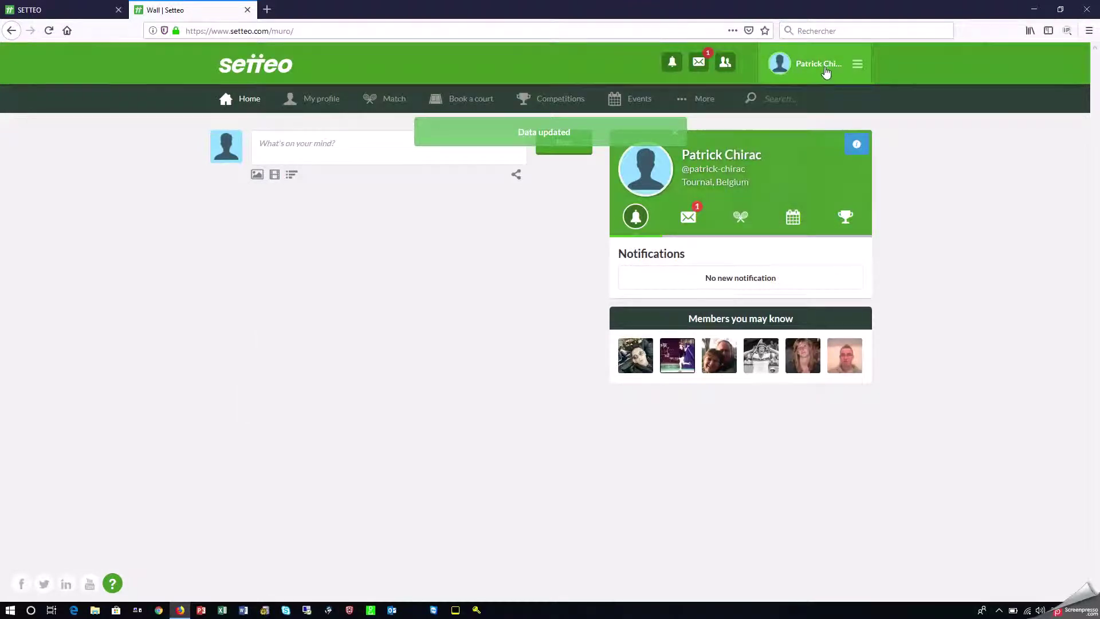
pyautogui.click(856, 68)
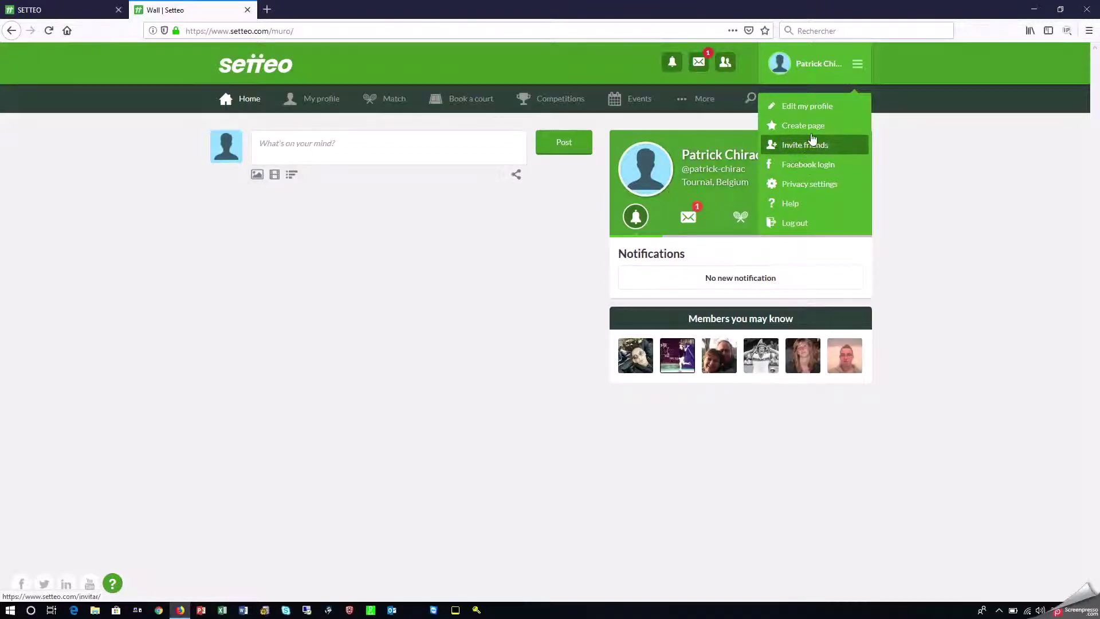
pyautogui.click(812, 108)
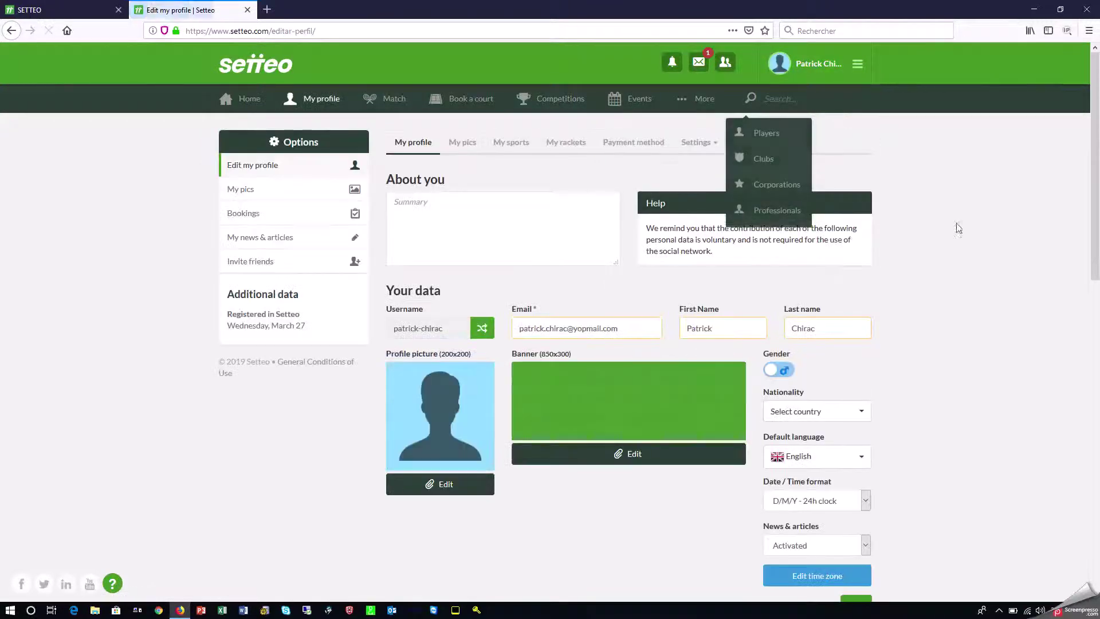
pyautogui.scroll(-2, 848, 356)
pyautogui.click(844, 345)
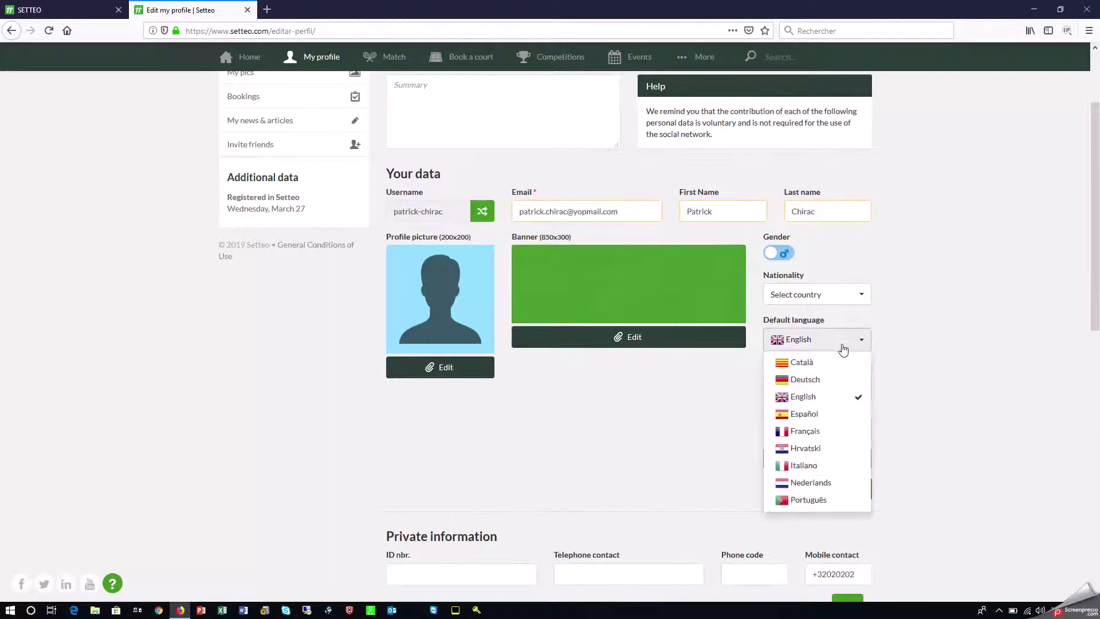
pyautogui.click(807, 432)
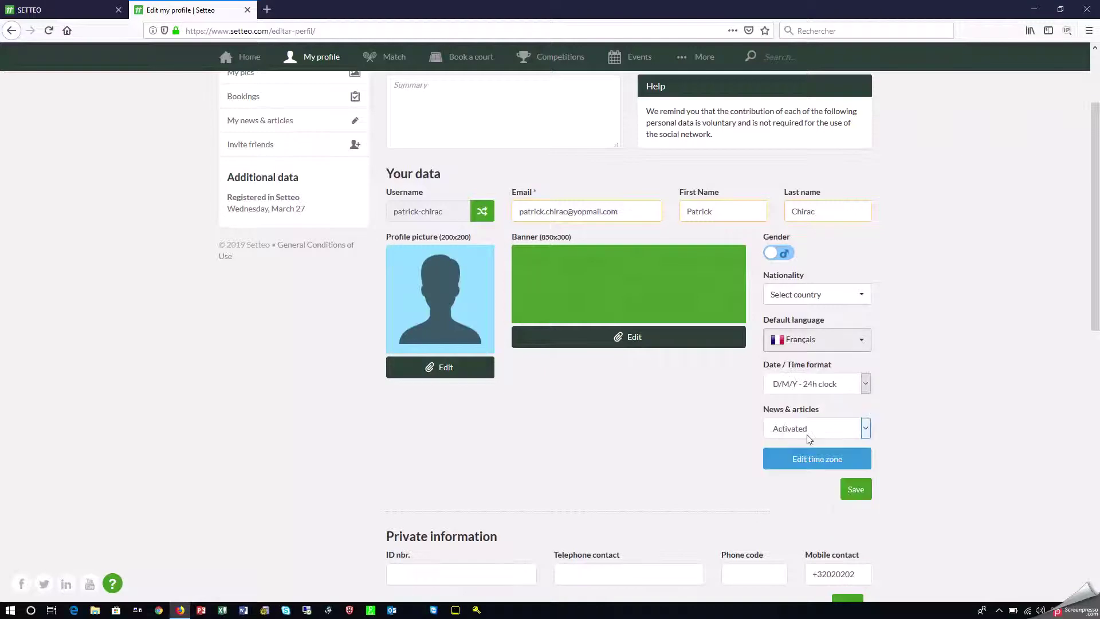
pyautogui.click(855, 489)
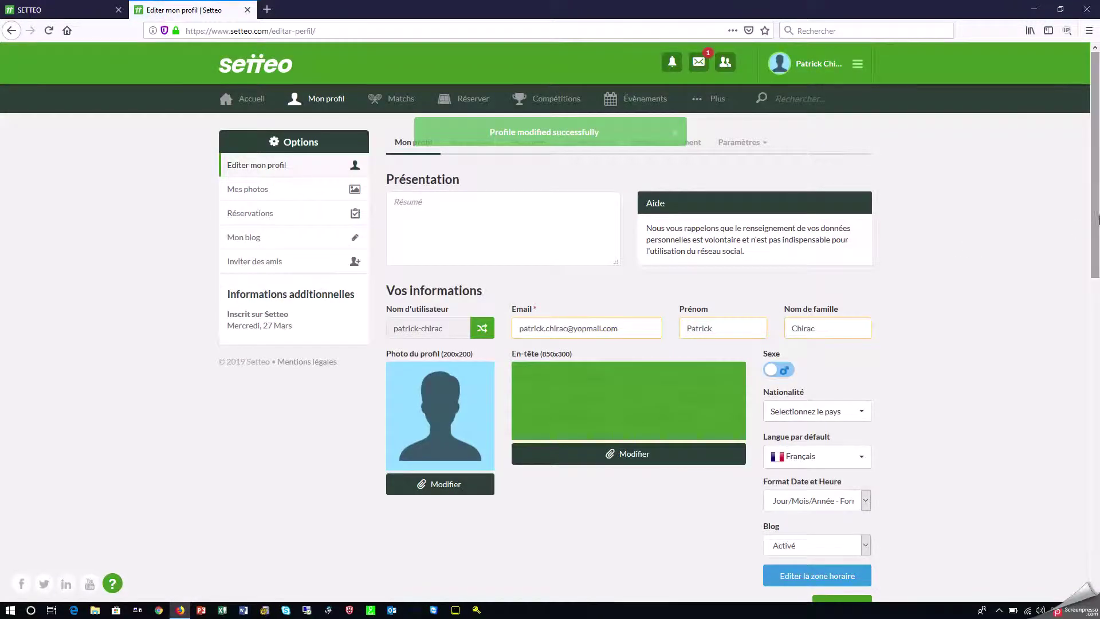
# Scroll down the saved profile and go to its sports settings.
pyautogui.scroll(-3, 447, 303)
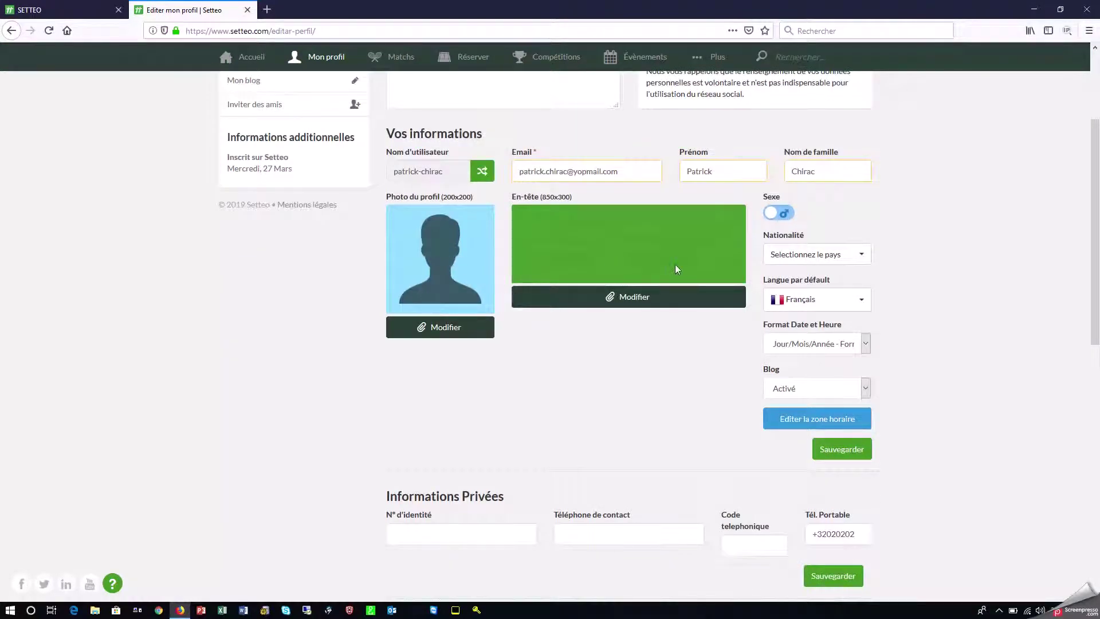
pyautogui.moveTo(1097, 248); pyautogui.dragTo(1098, 190)
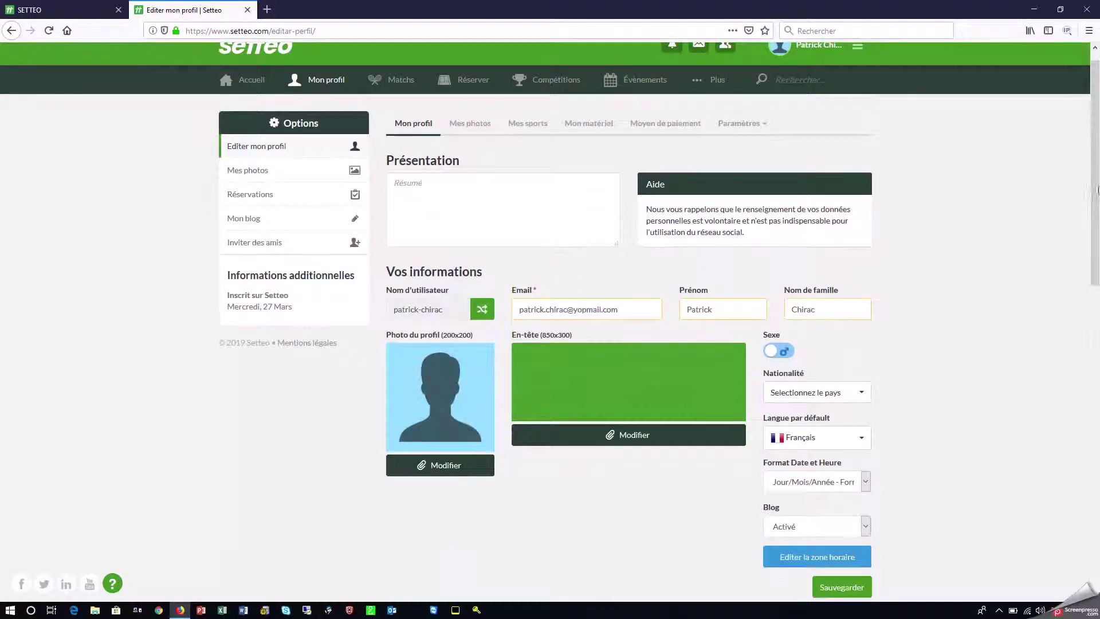
pyautogui.click(538, 127)
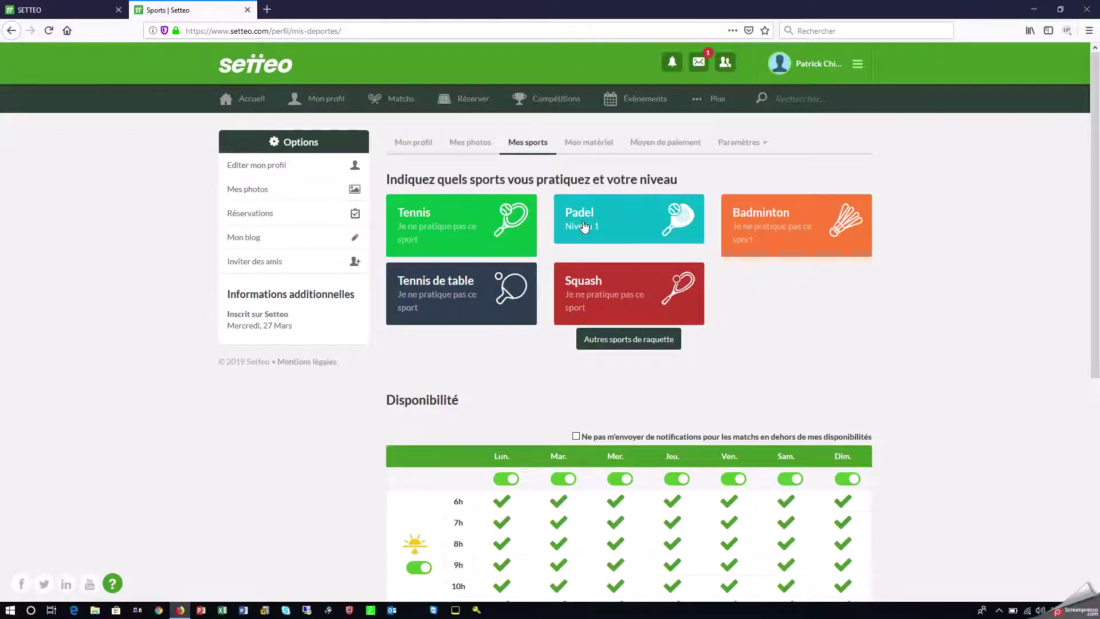
# Set the Padel tile's level to Niveau 1 (Débutant) and save it.
pyautogui.click(584, 227)
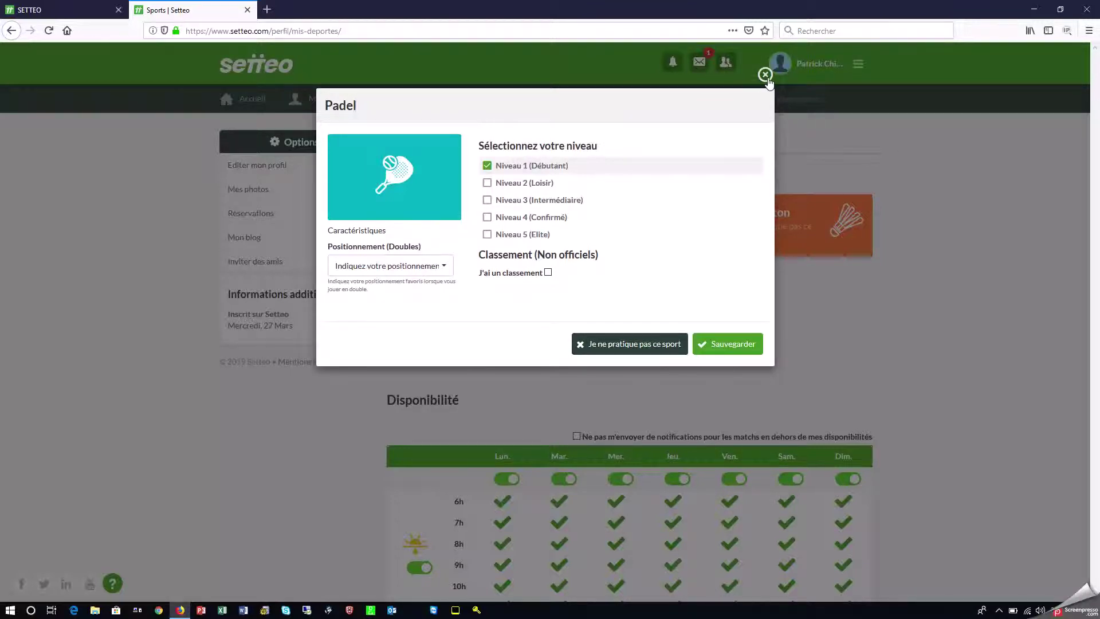
pyautogui.click(735, 340)
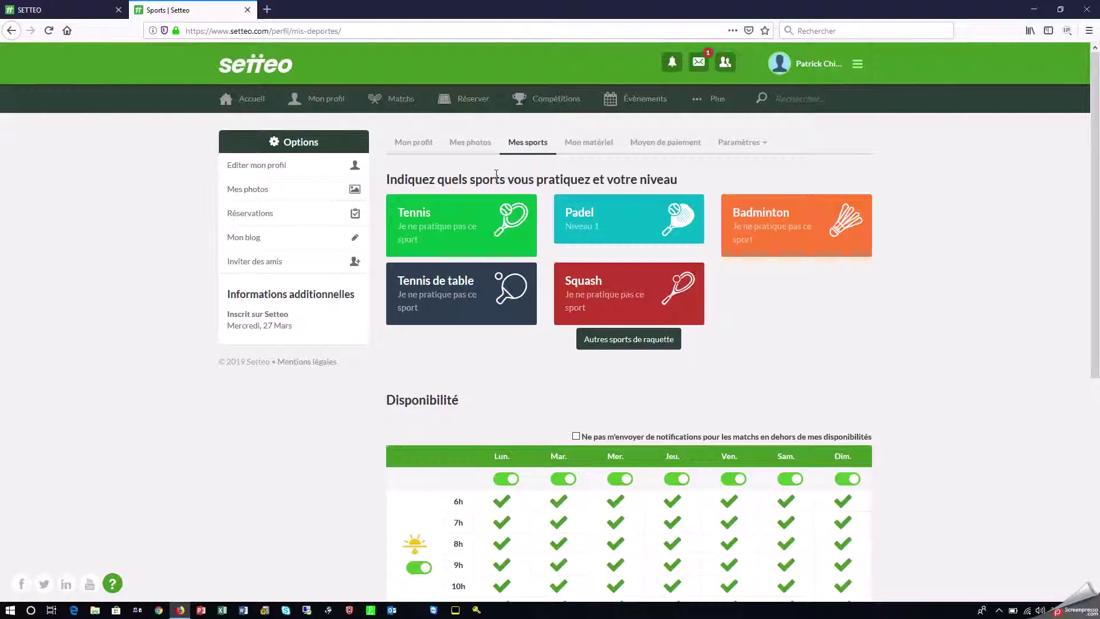
pyautogui.moveTo(793, 109)
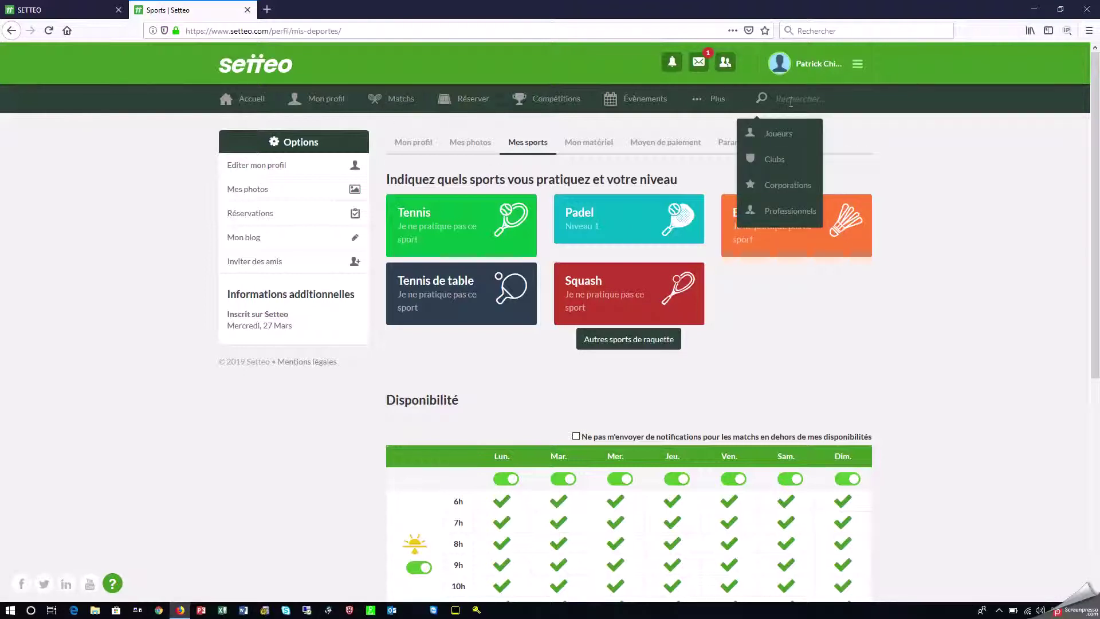
# Search for 'vautour', dismiss the help popup, and open the Vautour Padel Club card.
pyautogui.write('v')
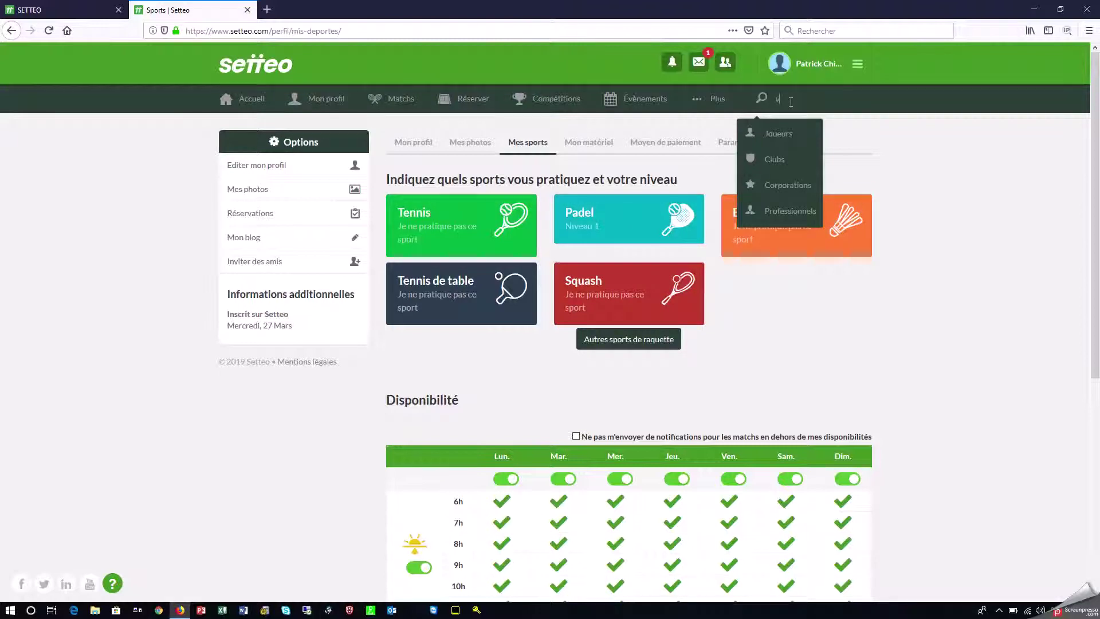
pyautogui.write('autour')
pyautogui.press('Return')
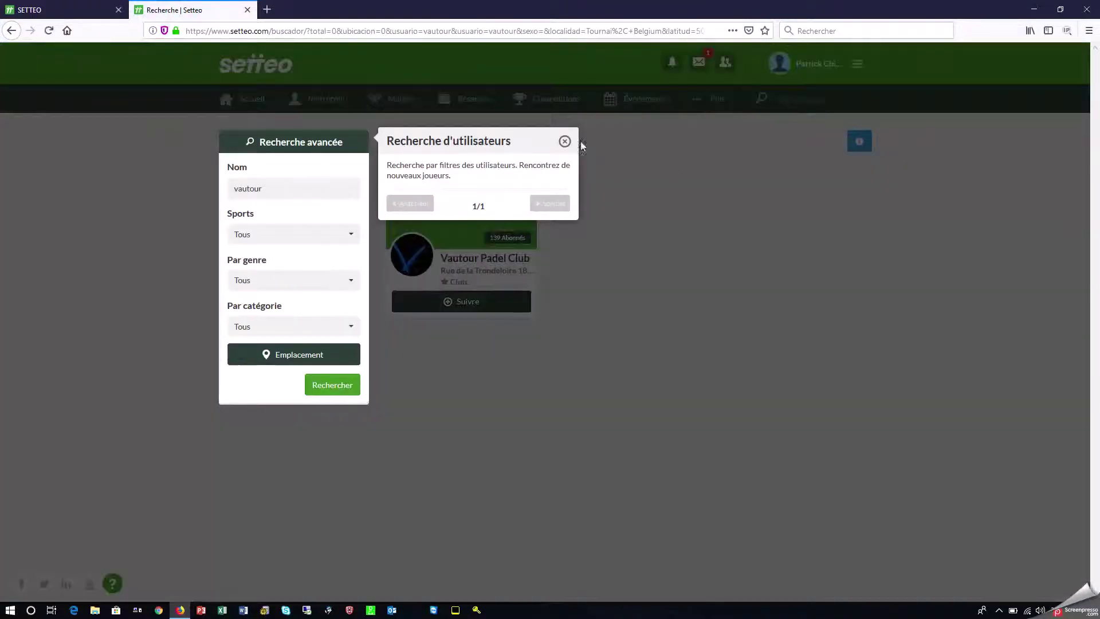
pyautogui.click(564, 142)
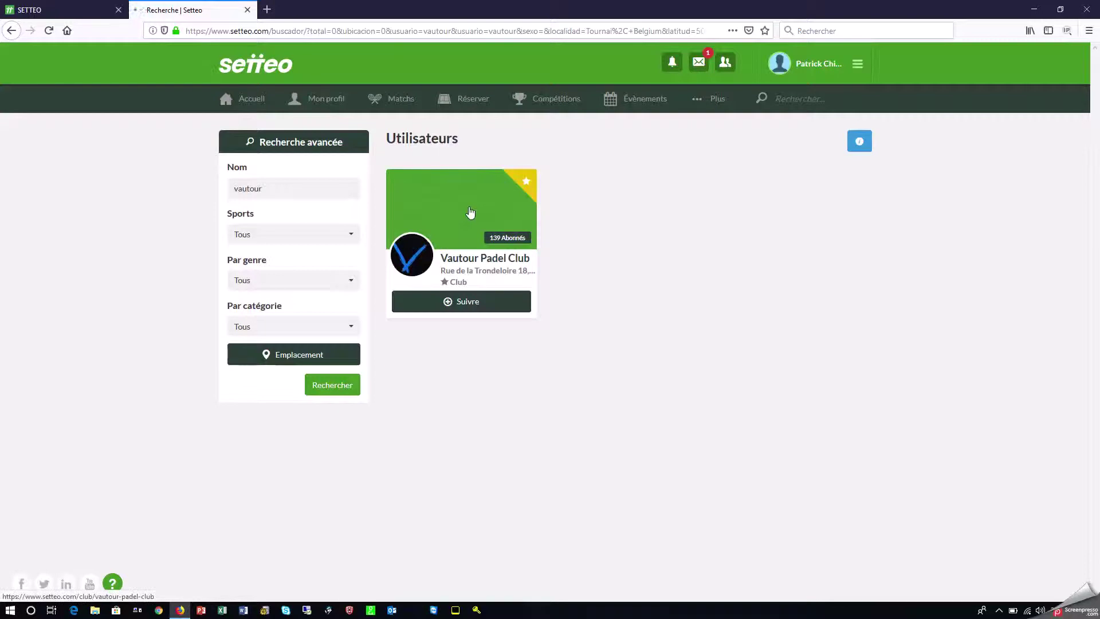
pyautogui.click(470, 211)
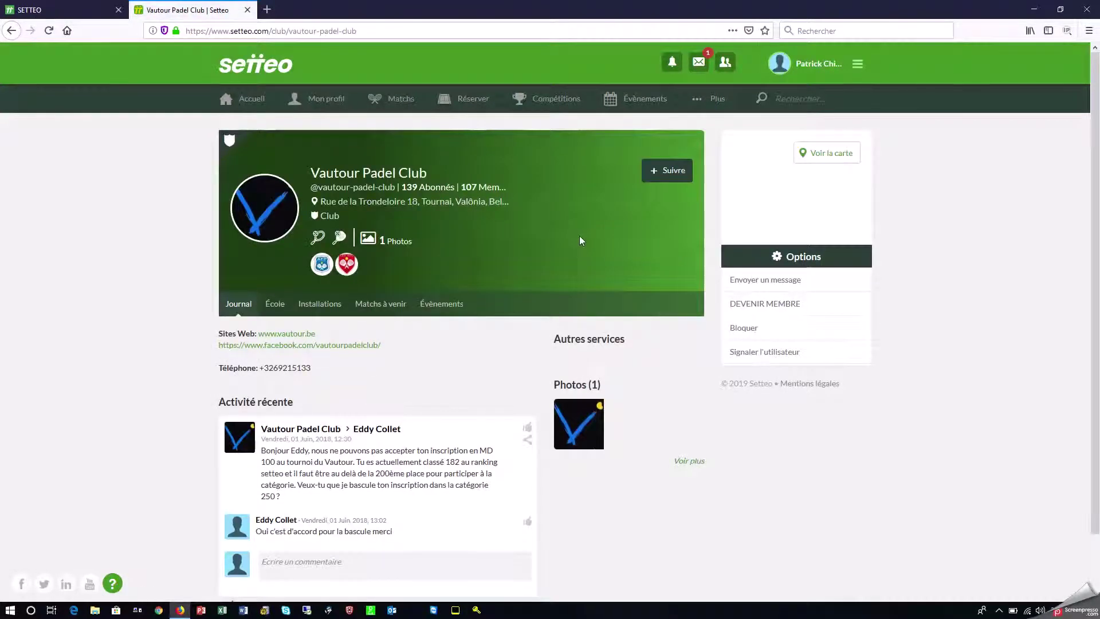
# Request membership via DEVENIR MEMBRE with Nationalité set to Belgique.
pyautogui.click(758, 305)
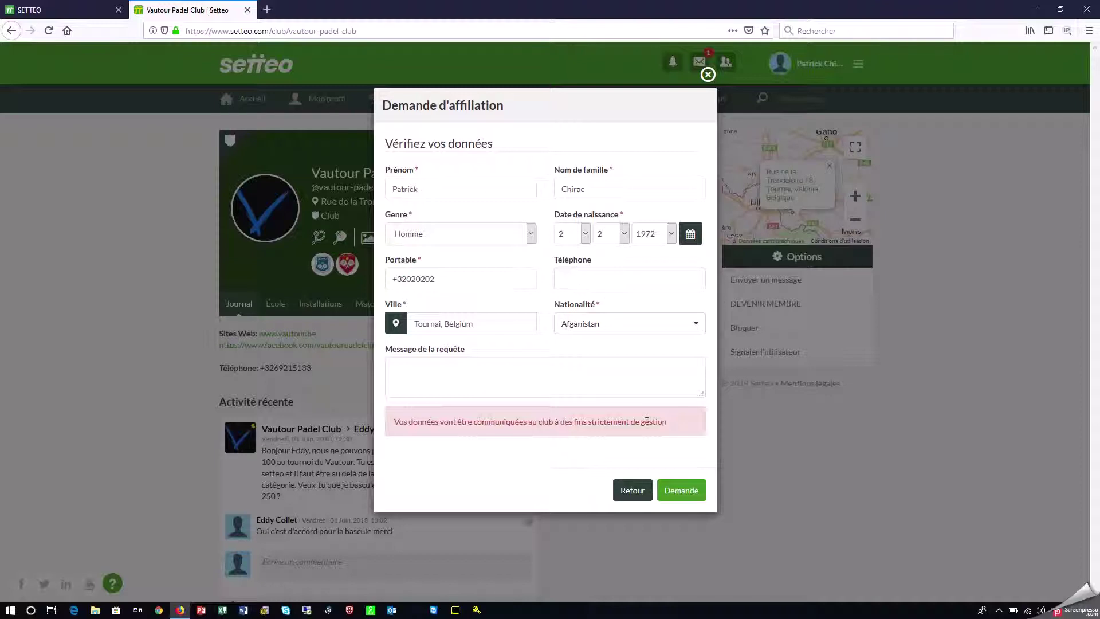
pyautogui.click(592, 328)
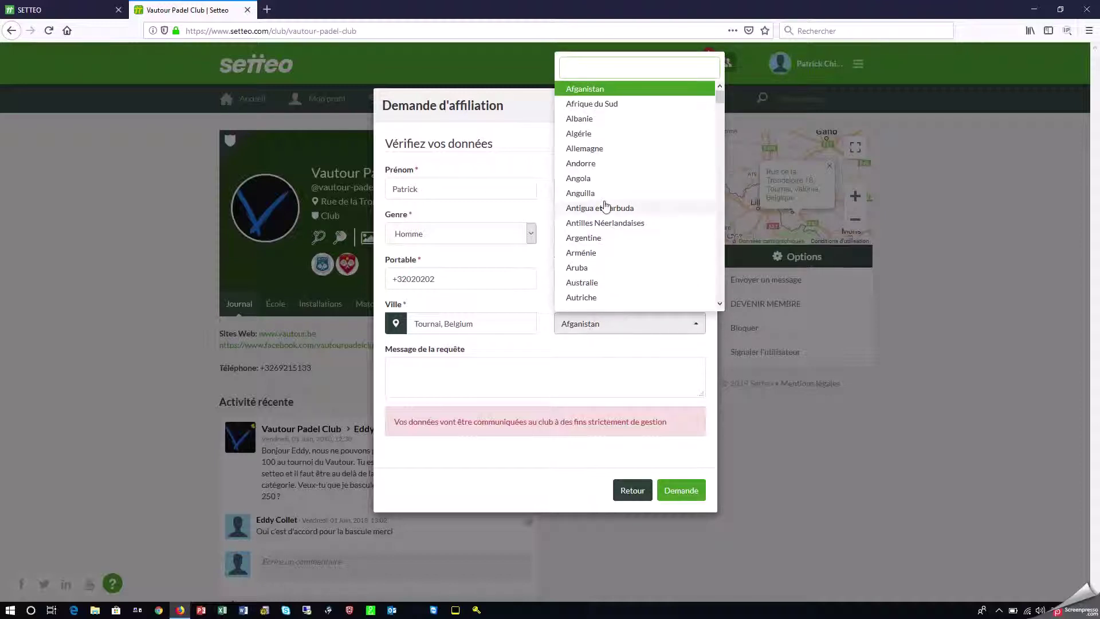
pyautogui.scroll(-3, 722, 107)
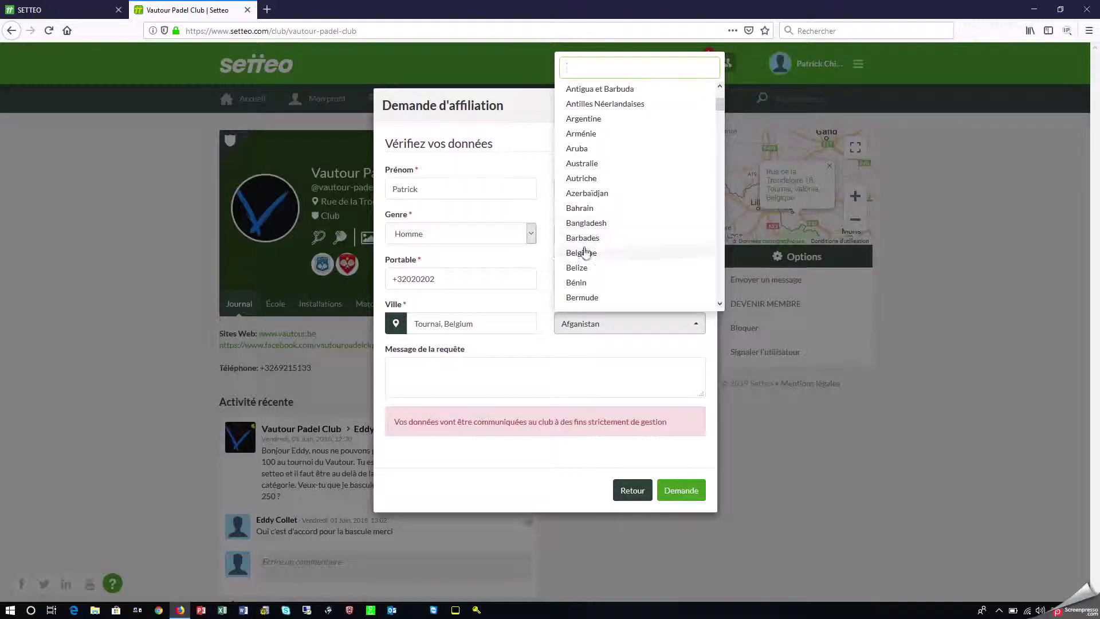
pyautogui.click(584, 252)
pyautogui.click(688, 491)
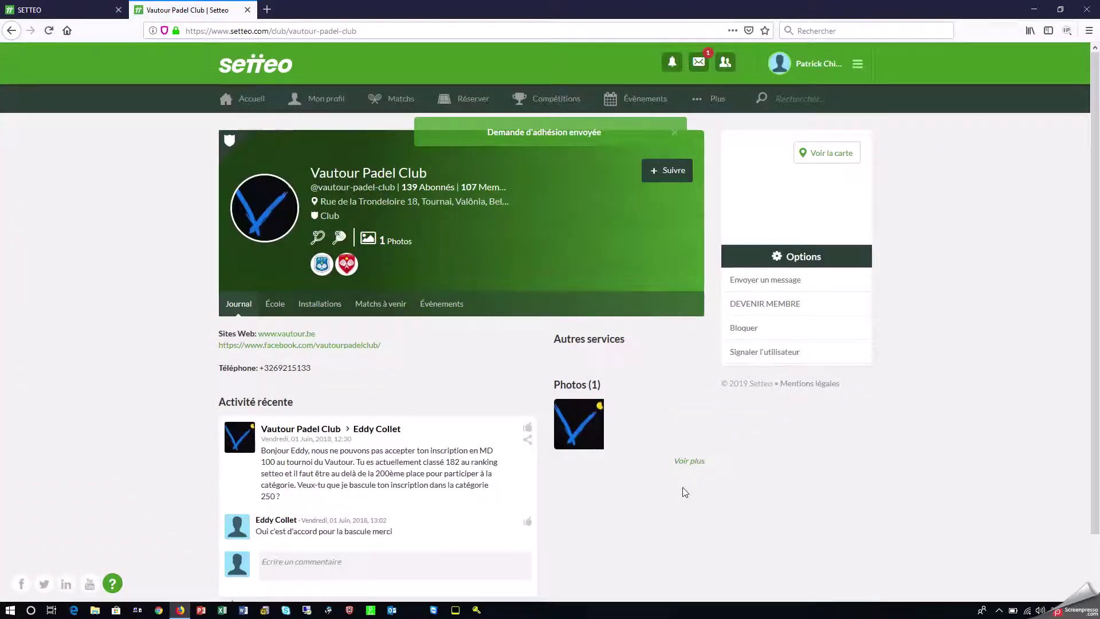